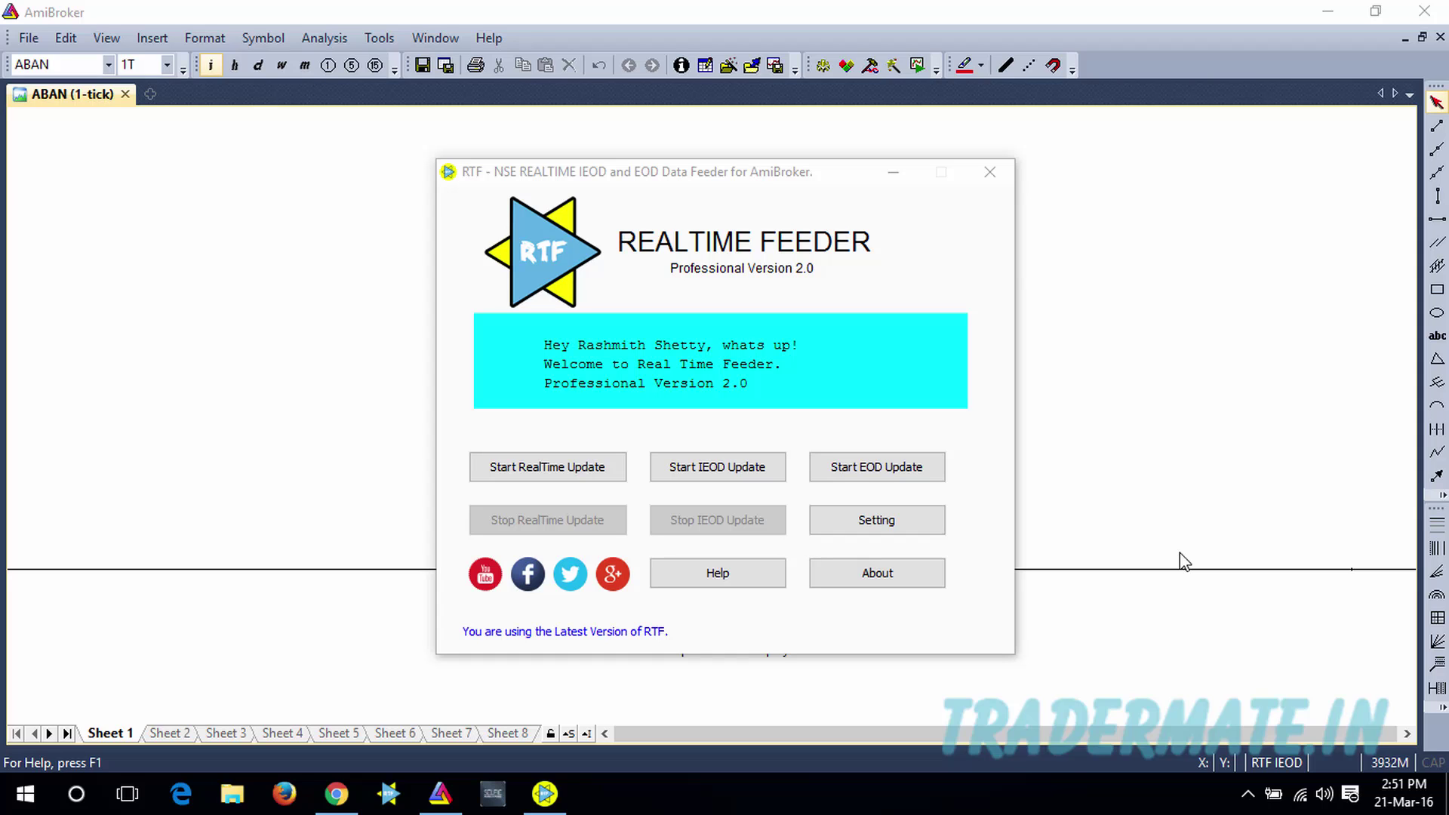
Move the RTF Realtime Feeder window to the left side of the screen.
left_click(675, 170)
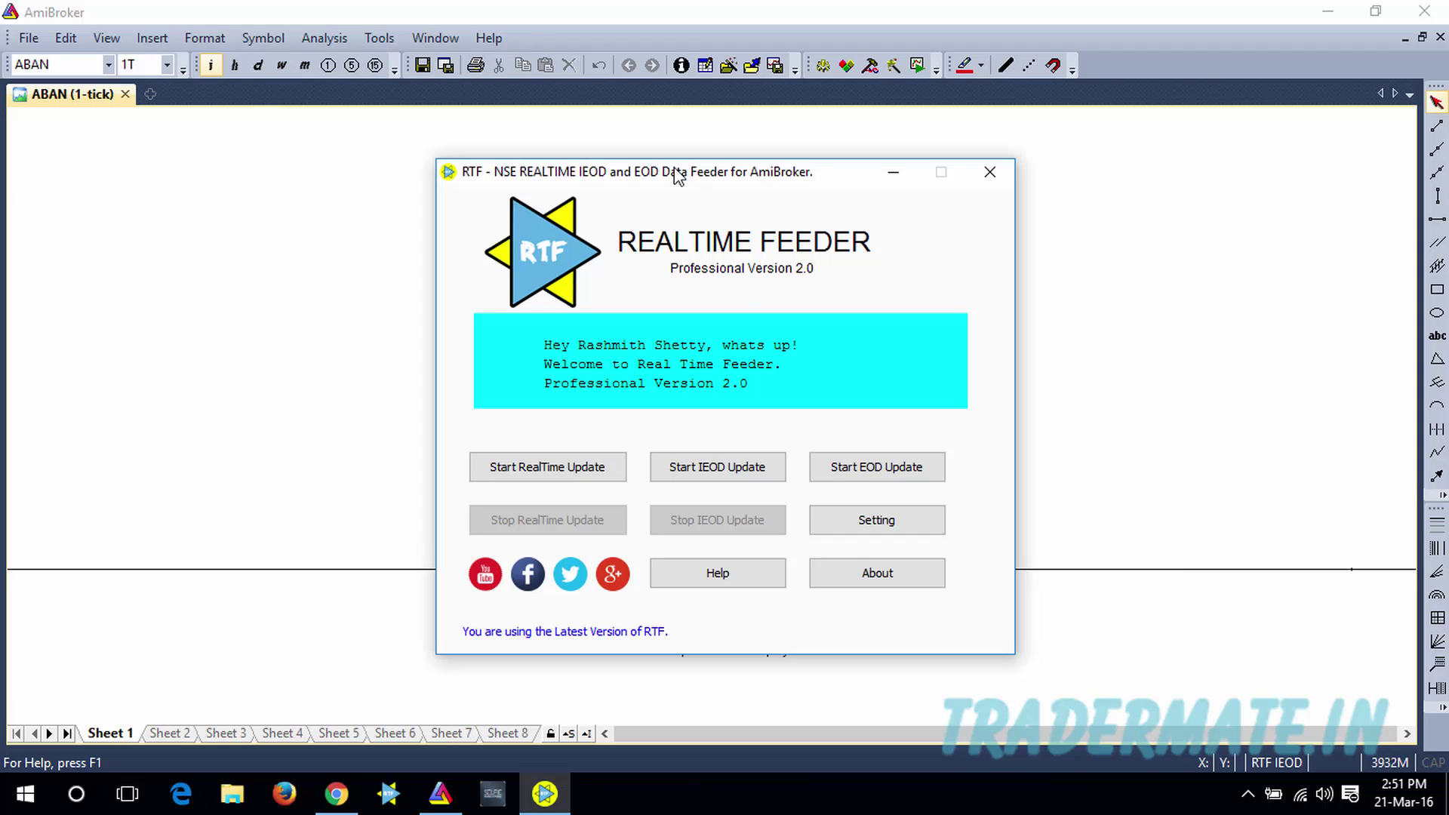
left_click_drag(675, 176, 381, 146)
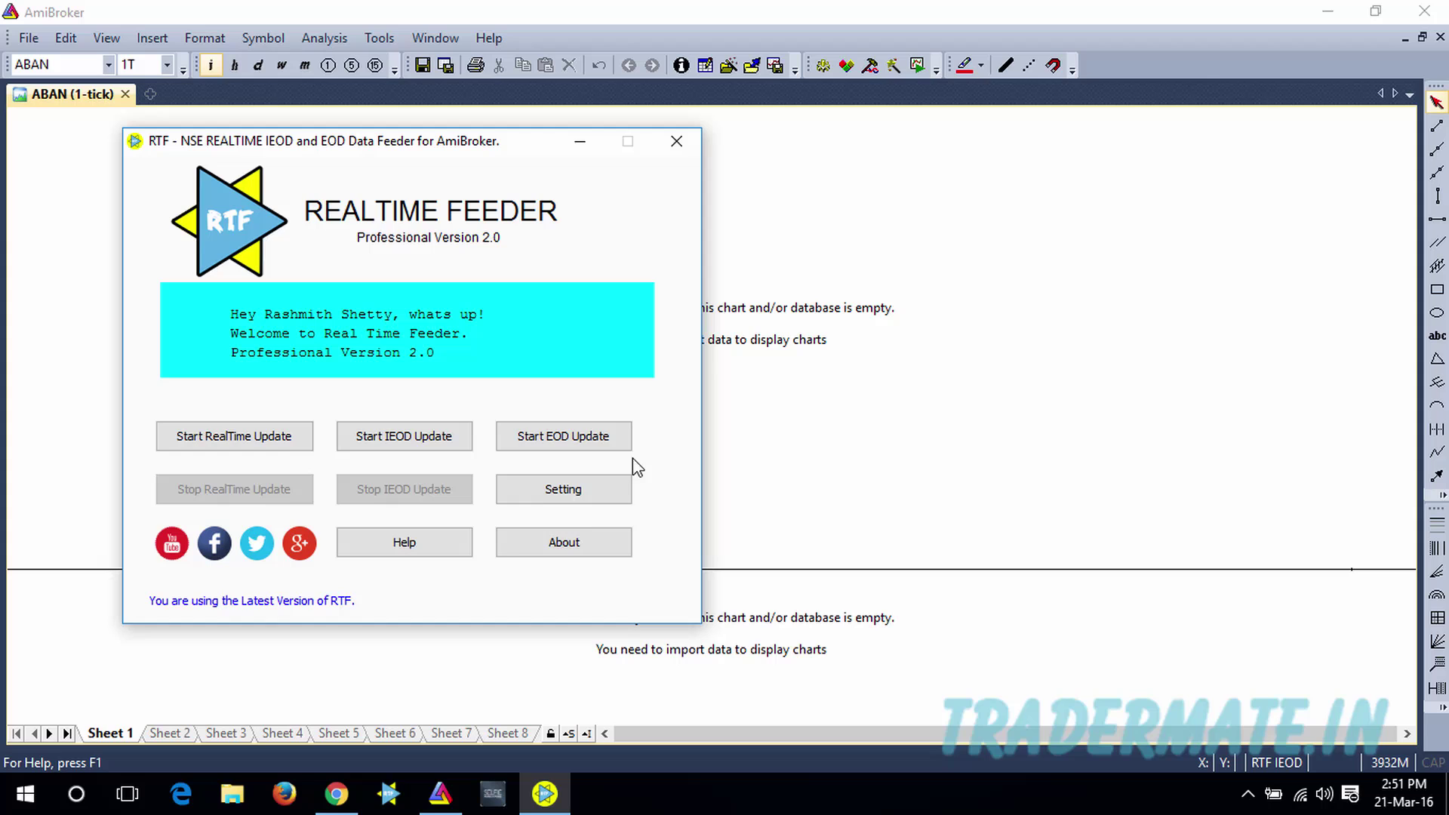
Keep NSE as the IEOD exchange in Settings and open the symbol list in Notepad.
left_click(598, 492)
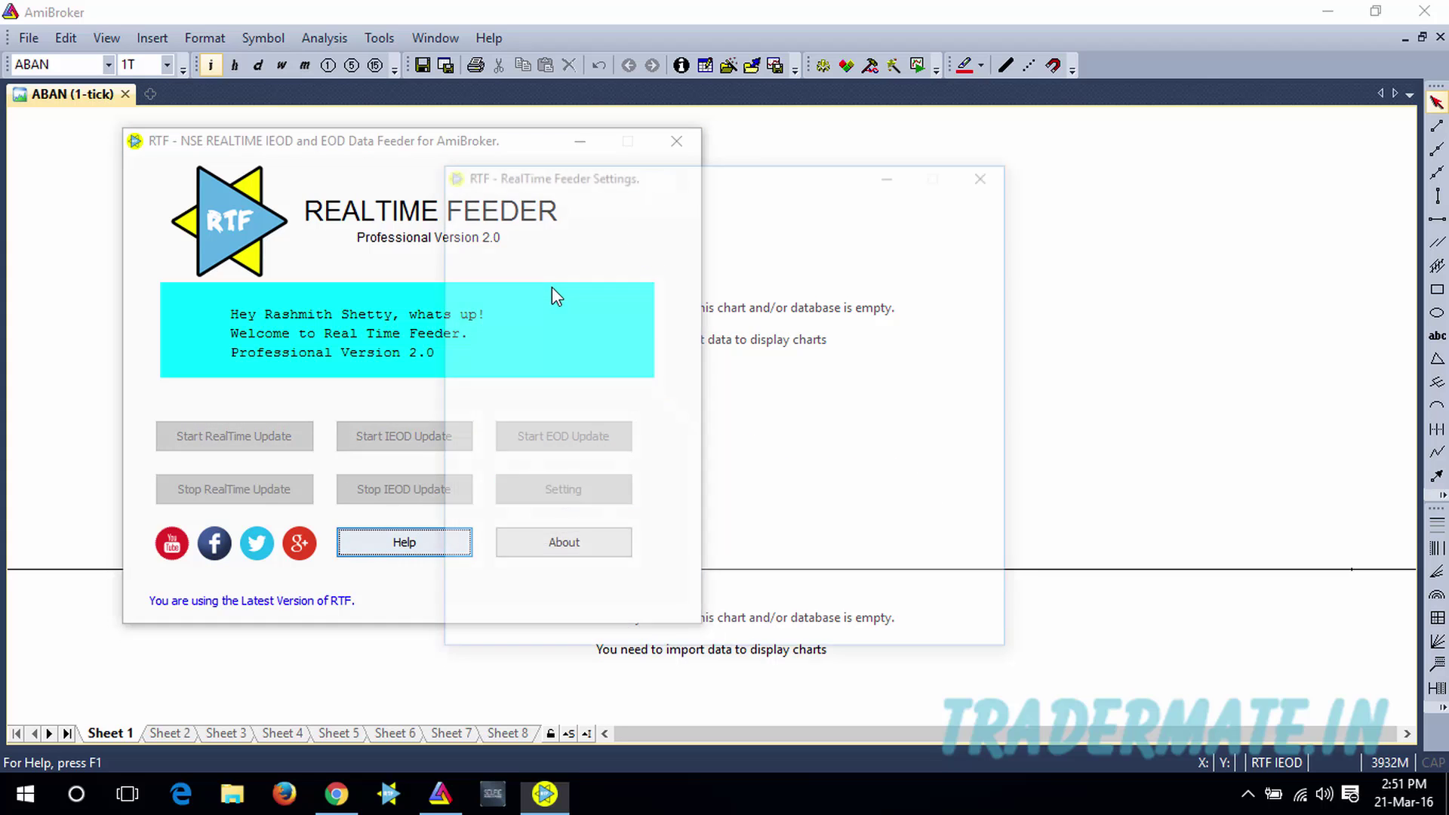
left_click_drag(625, 182, 894, 148)
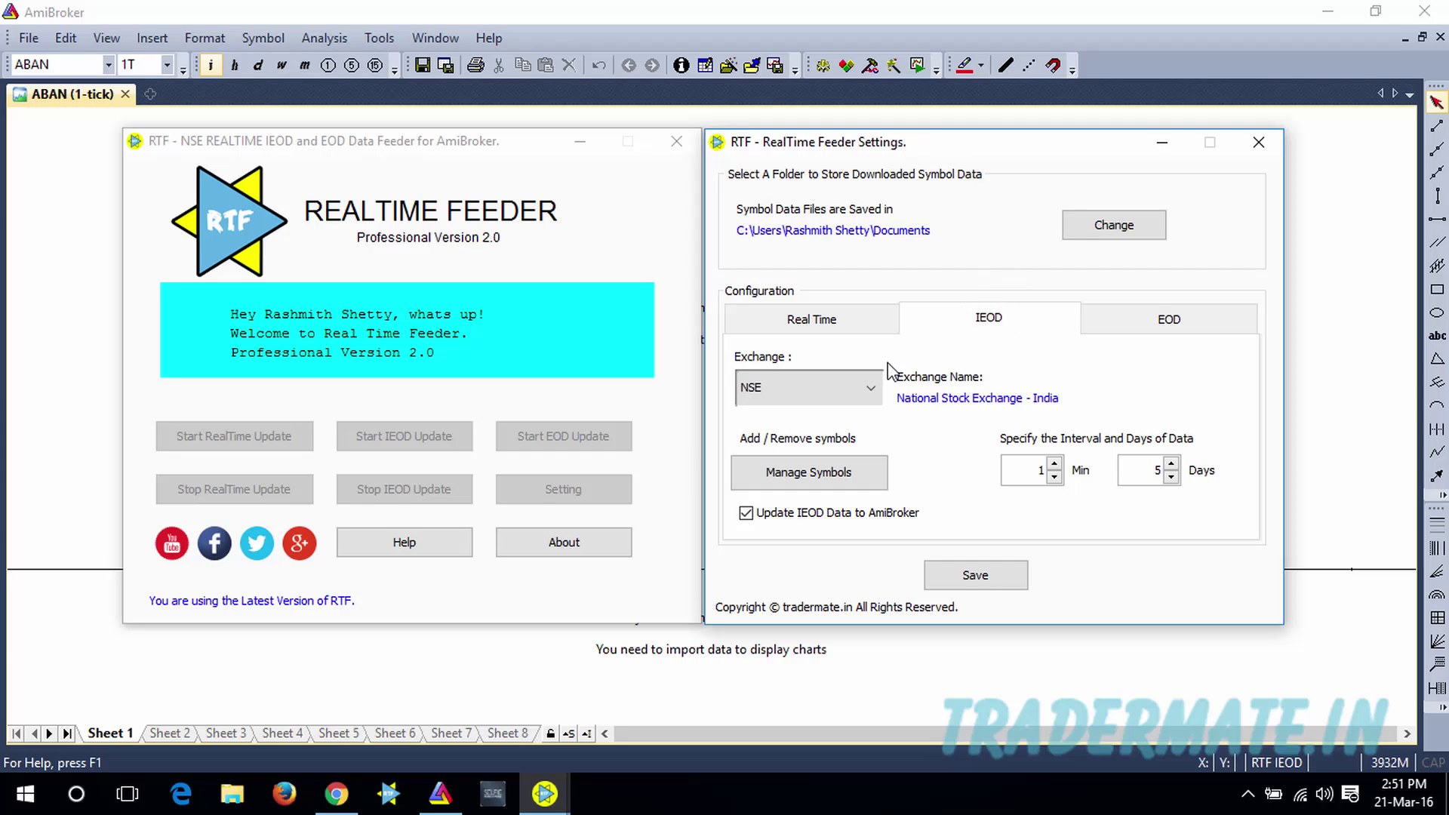
left_click(872, 394)
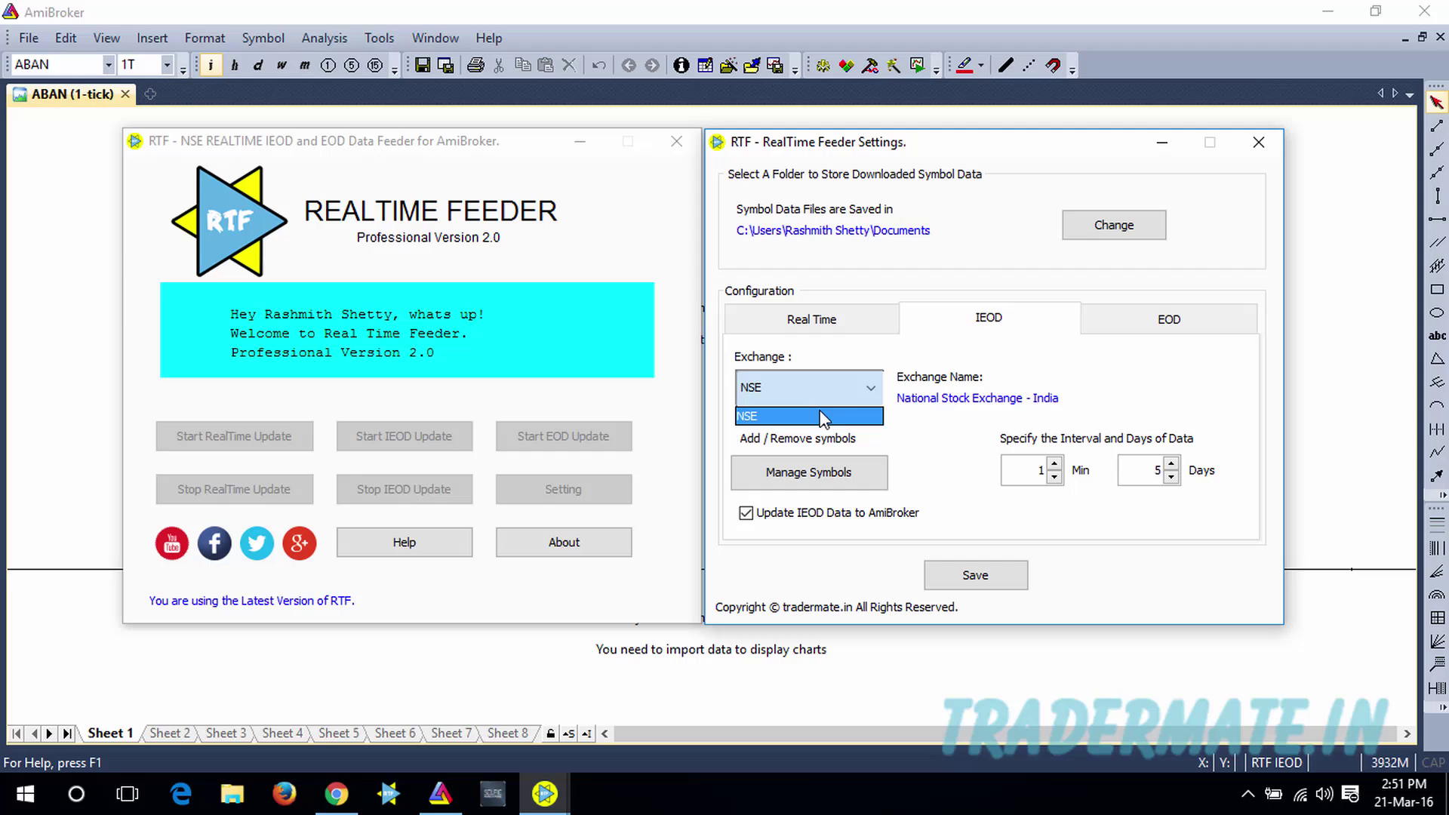
left_click(981, 359)
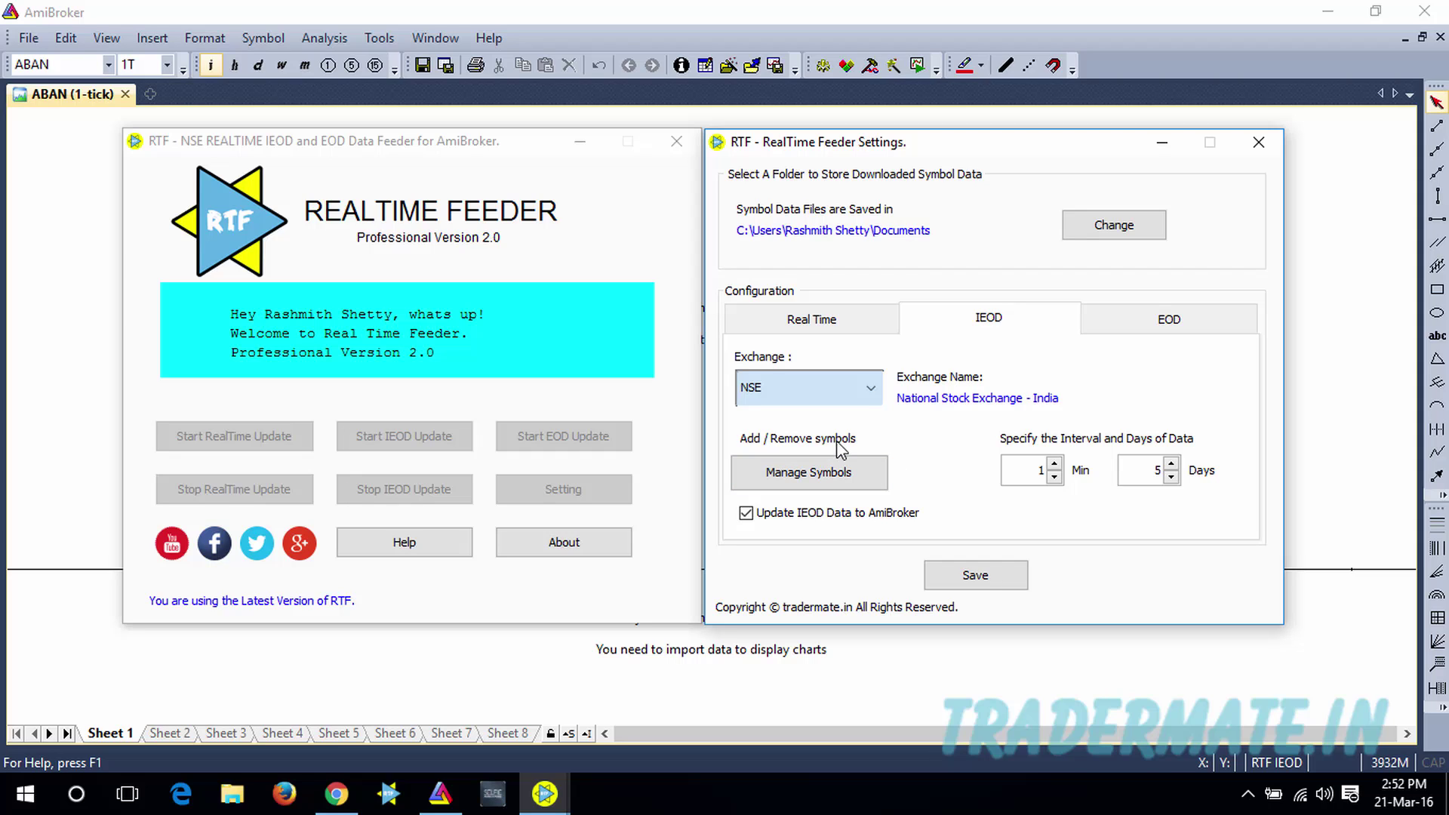
left_click(825, 481)
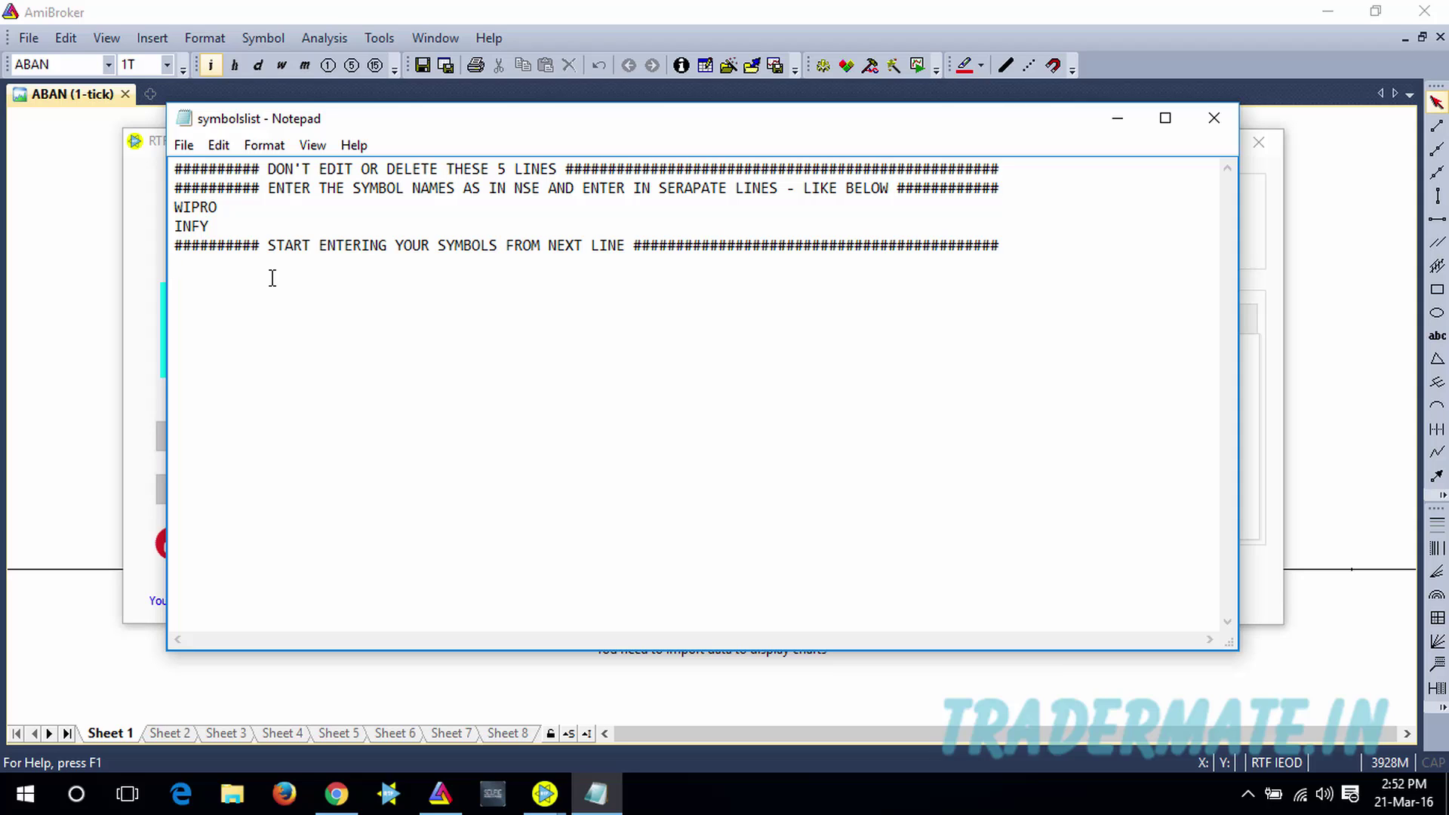
Add ACC, ABAN, WIPRO, INFY and ITC to the symbol list, one per line.
type("ACC")
key("Return")
type("ABAN")
key("Return")
type("WIPRO")
key("Return")
type("INFY")
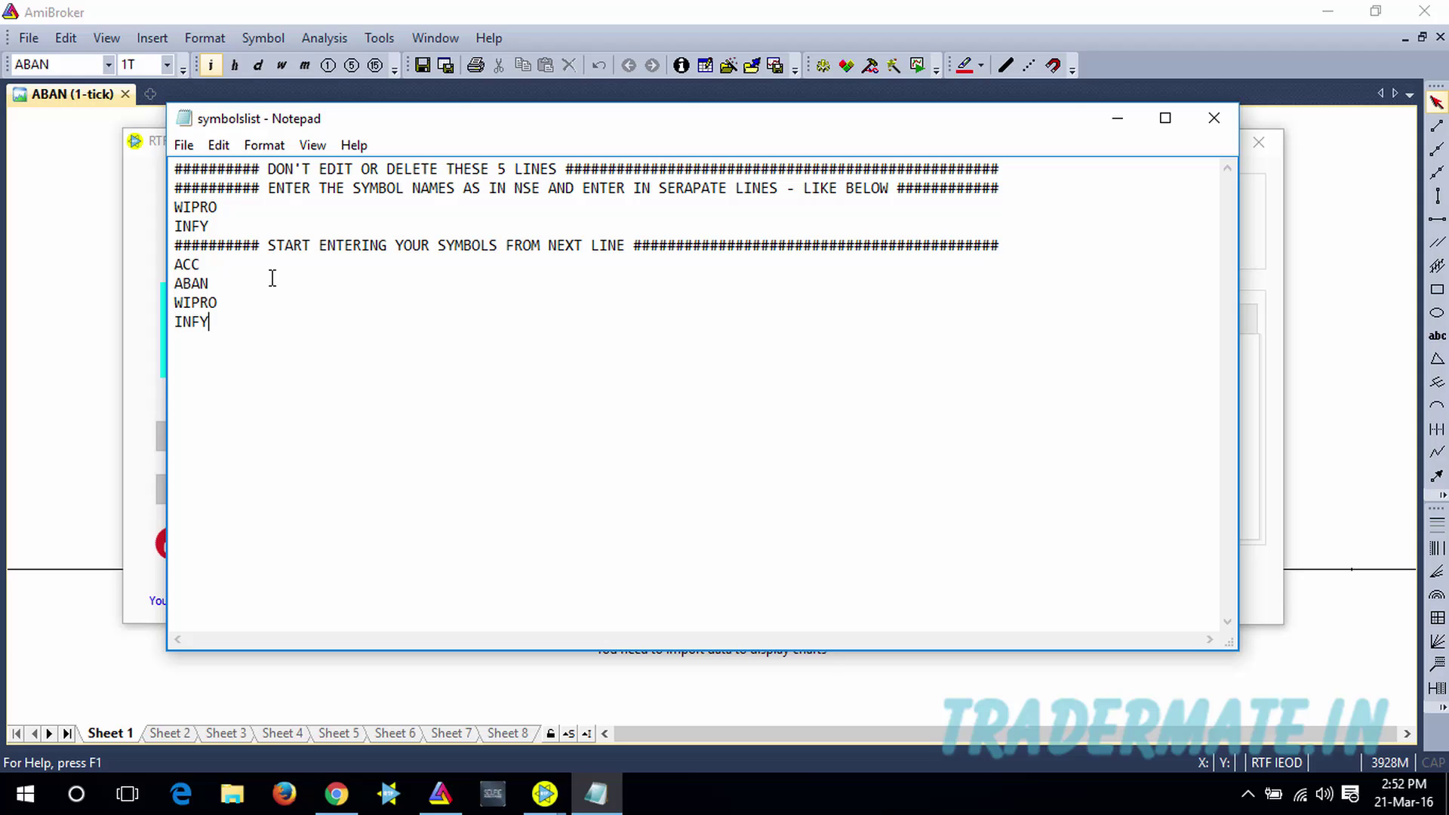
key("Return")
type("ITC")
Save the symbol list file and close Notepad.
double_click(235, 337)
left_click(185, 147)
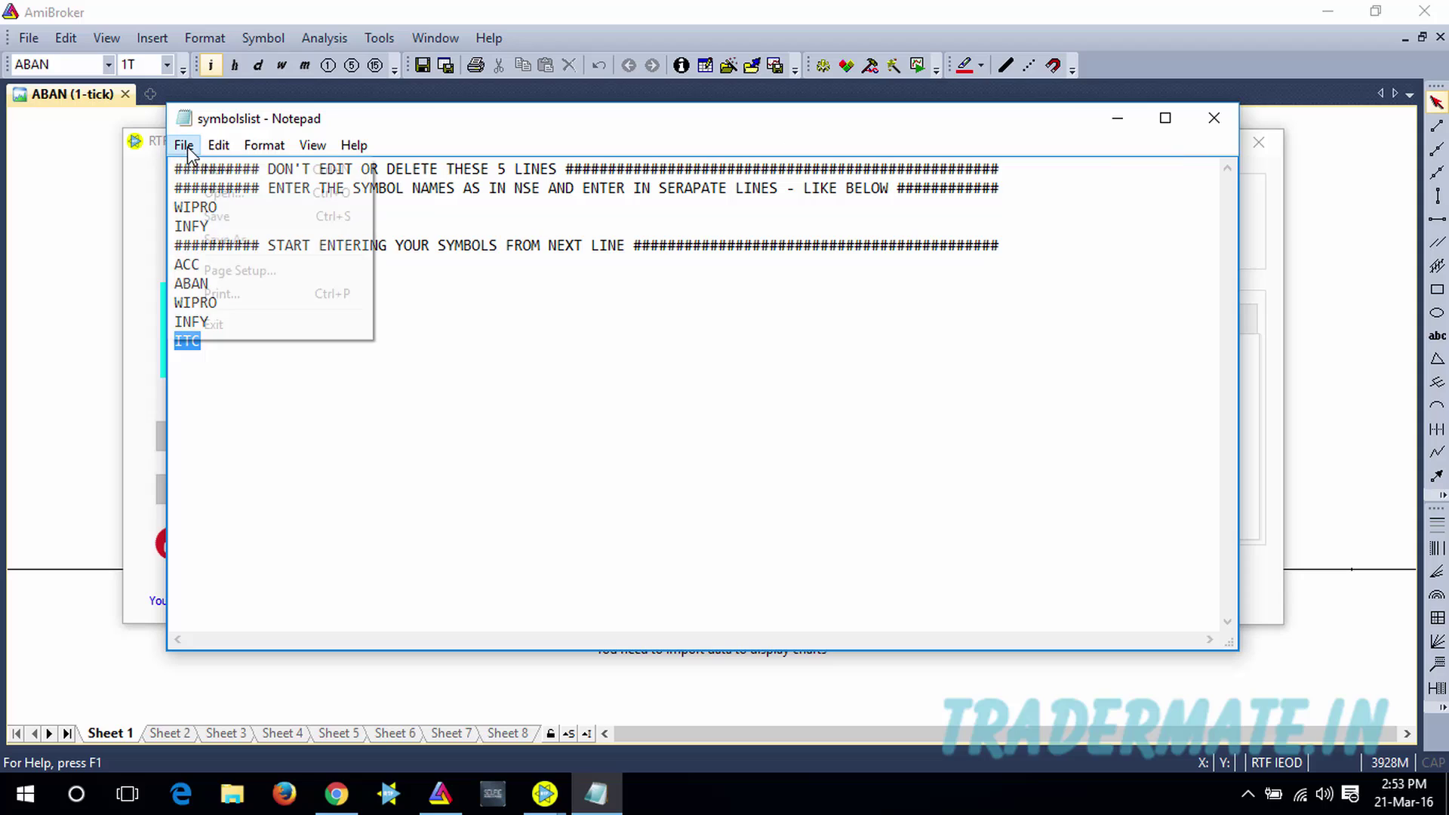
left_click(219, 218)
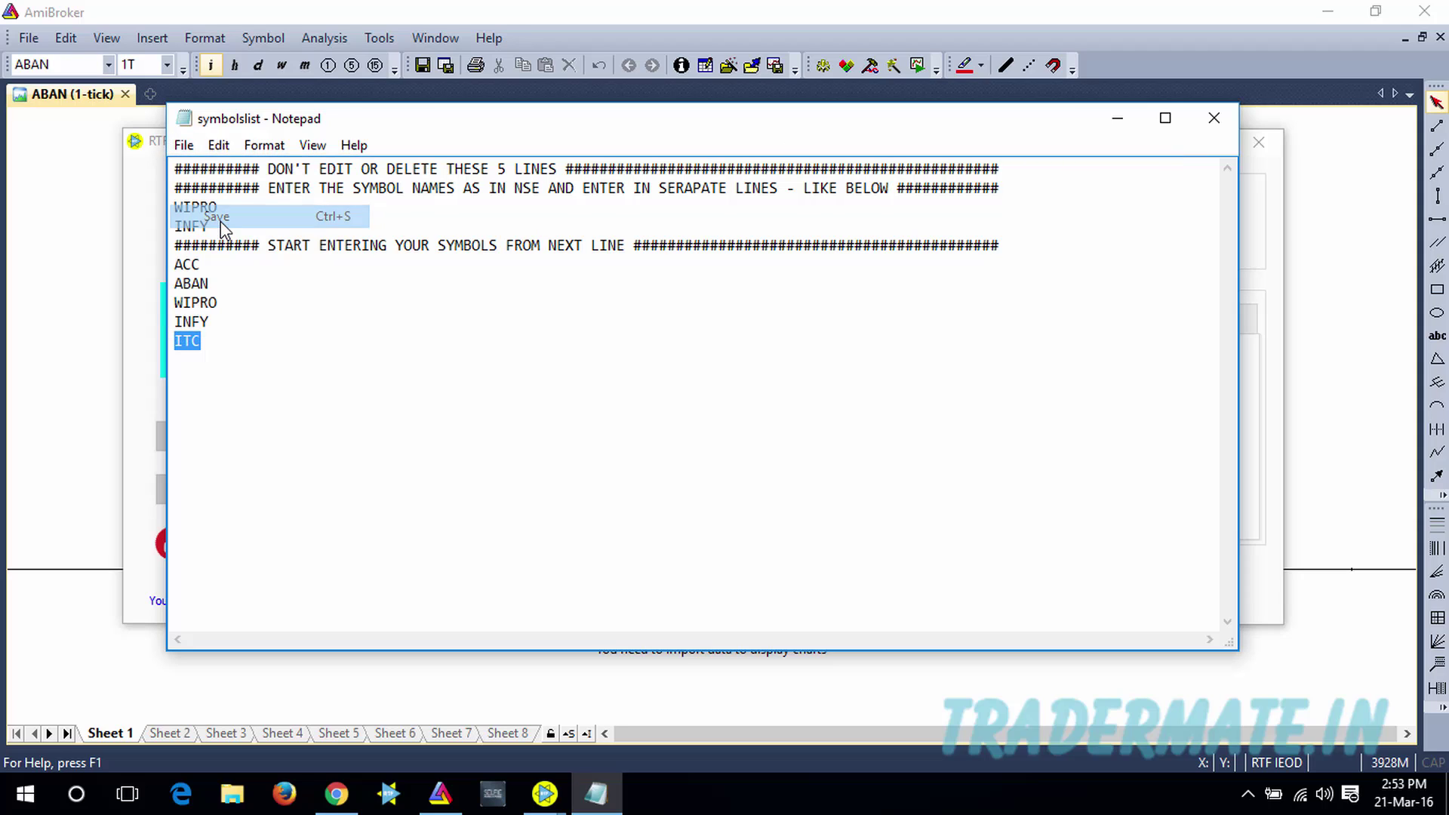
left_click(1215, 120)
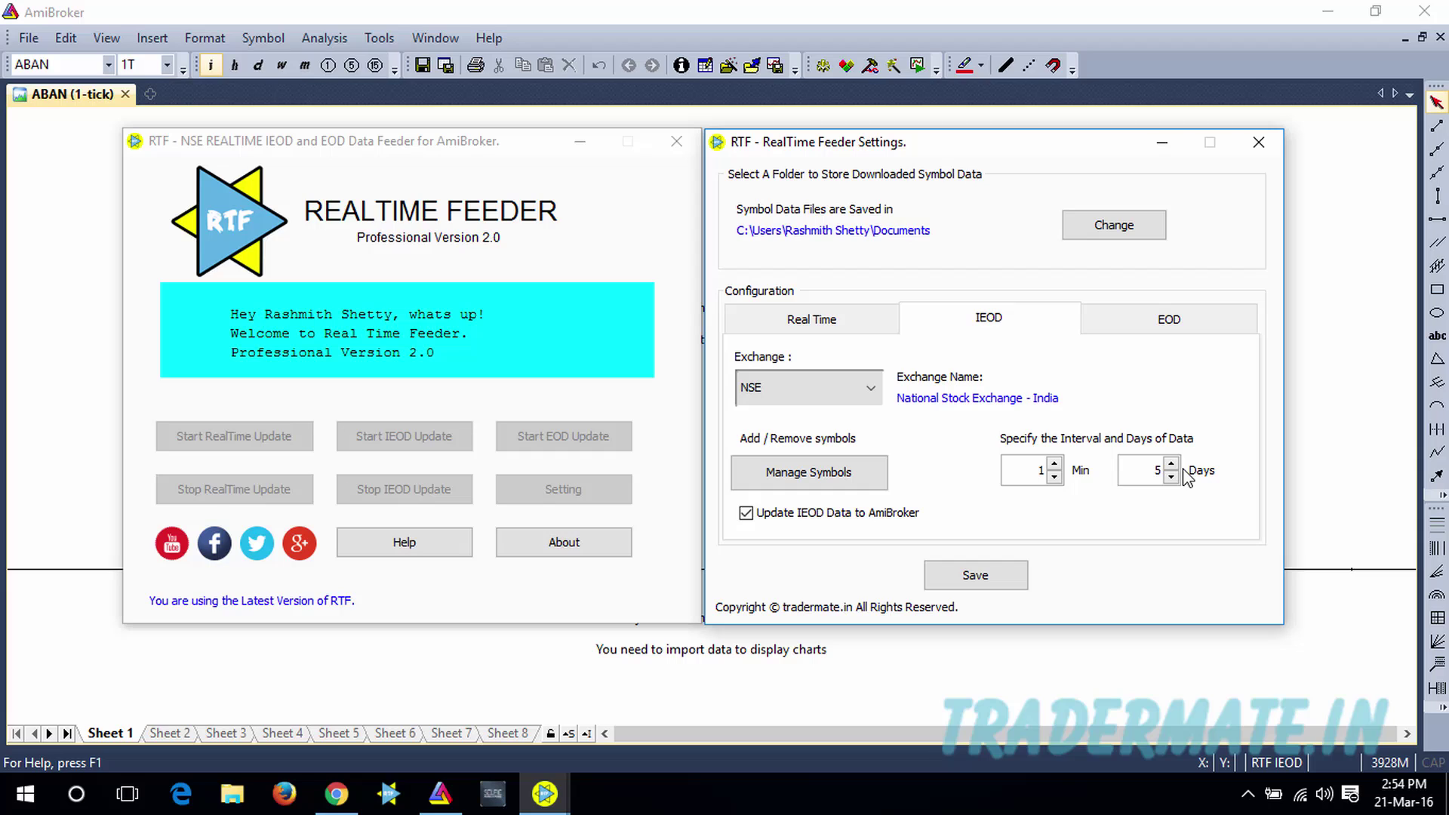
Set the IEOD interval to 1 Min and the history to 5 Days, then save.
left_click(1055, 465)
left_click(1171, 477)
left_click(1175, 464)
left_click(1175, 464)
left_click(1056, 478)
left_click(1055, 478)
left_click(1055, 478)
left_click(1006, 578)
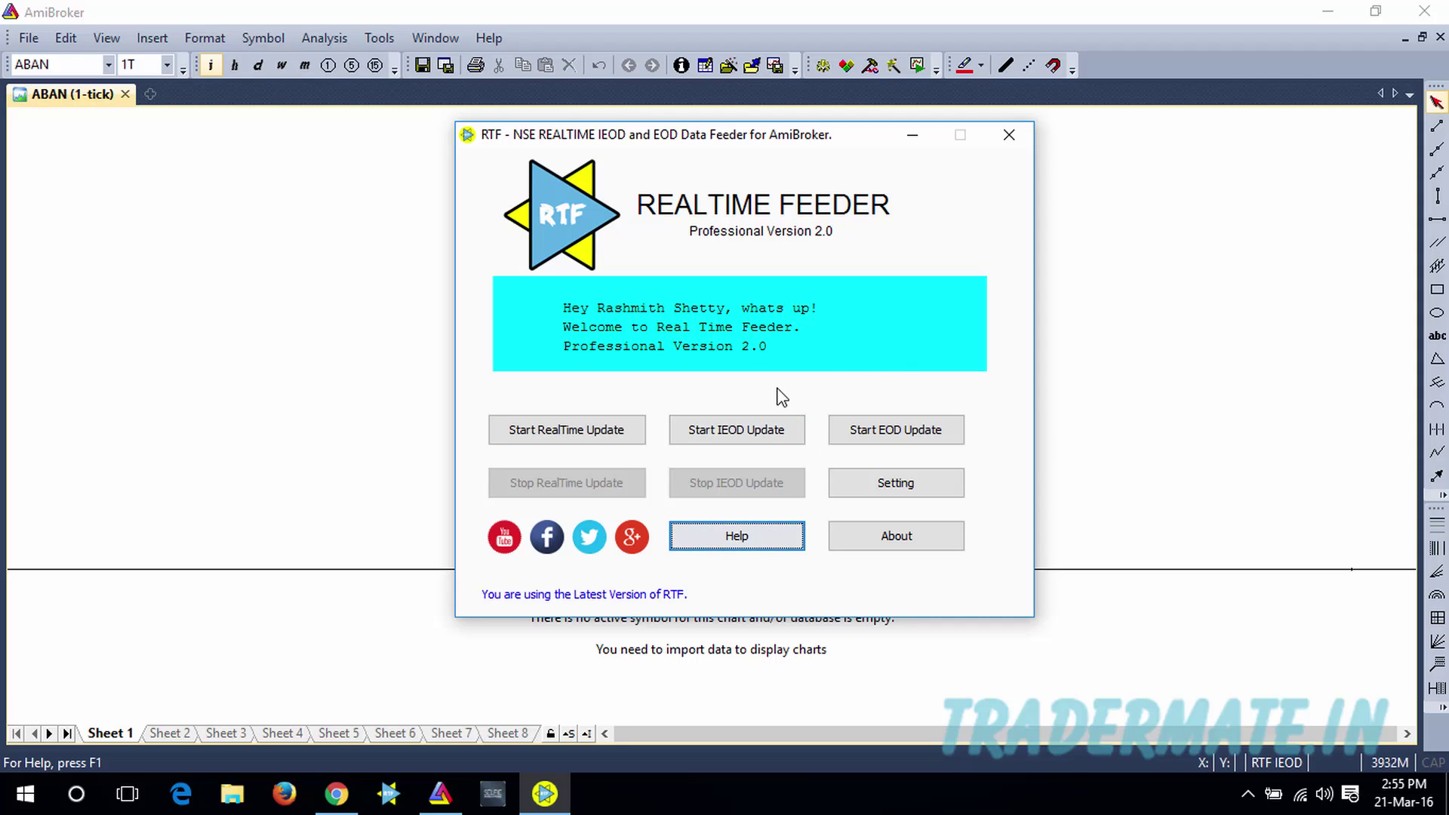
Run the IEOD update until the download finishes for all five symbols.
left_click(766, 436)
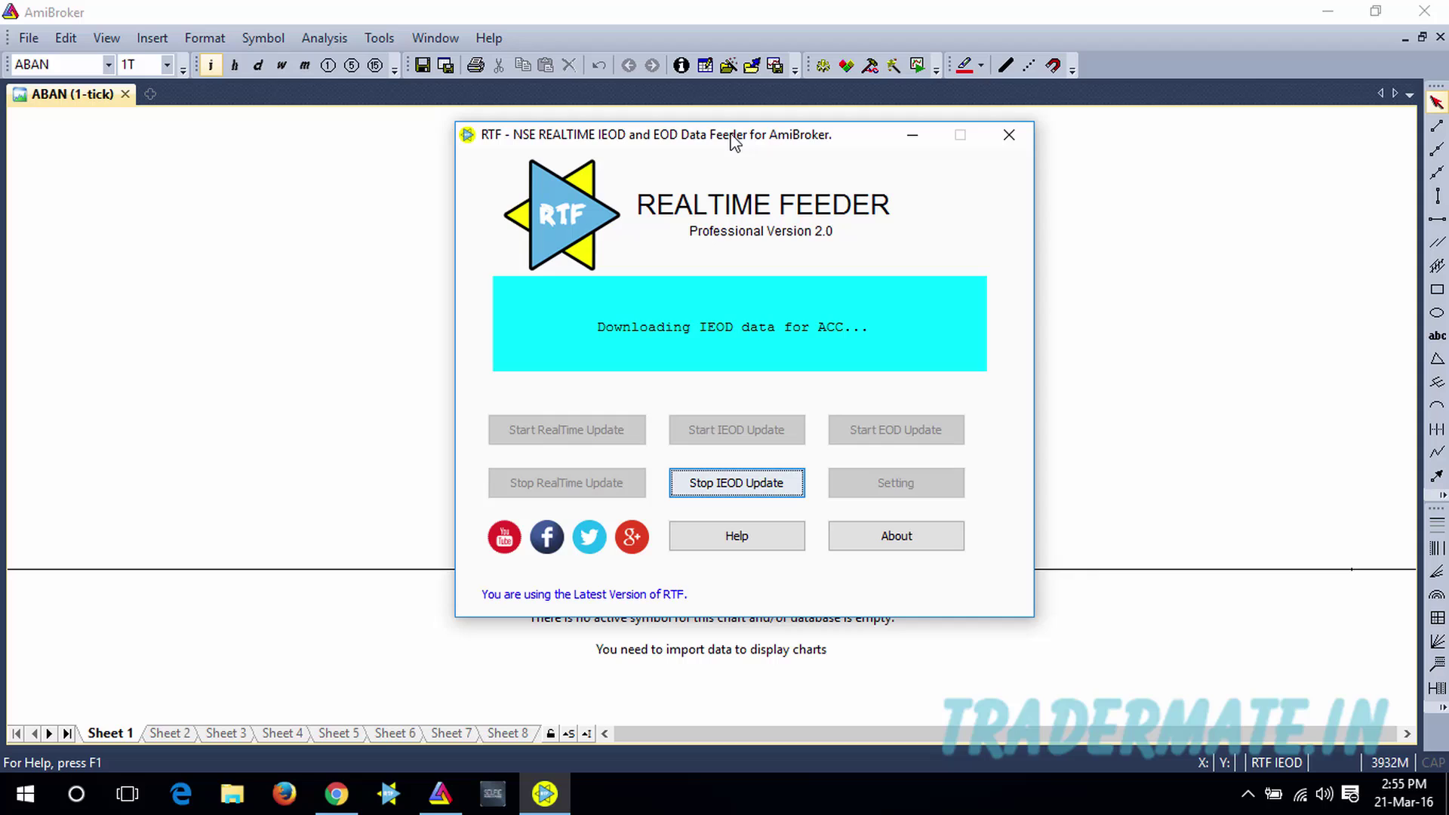
left_click_drag(732, 142, 855, 142)
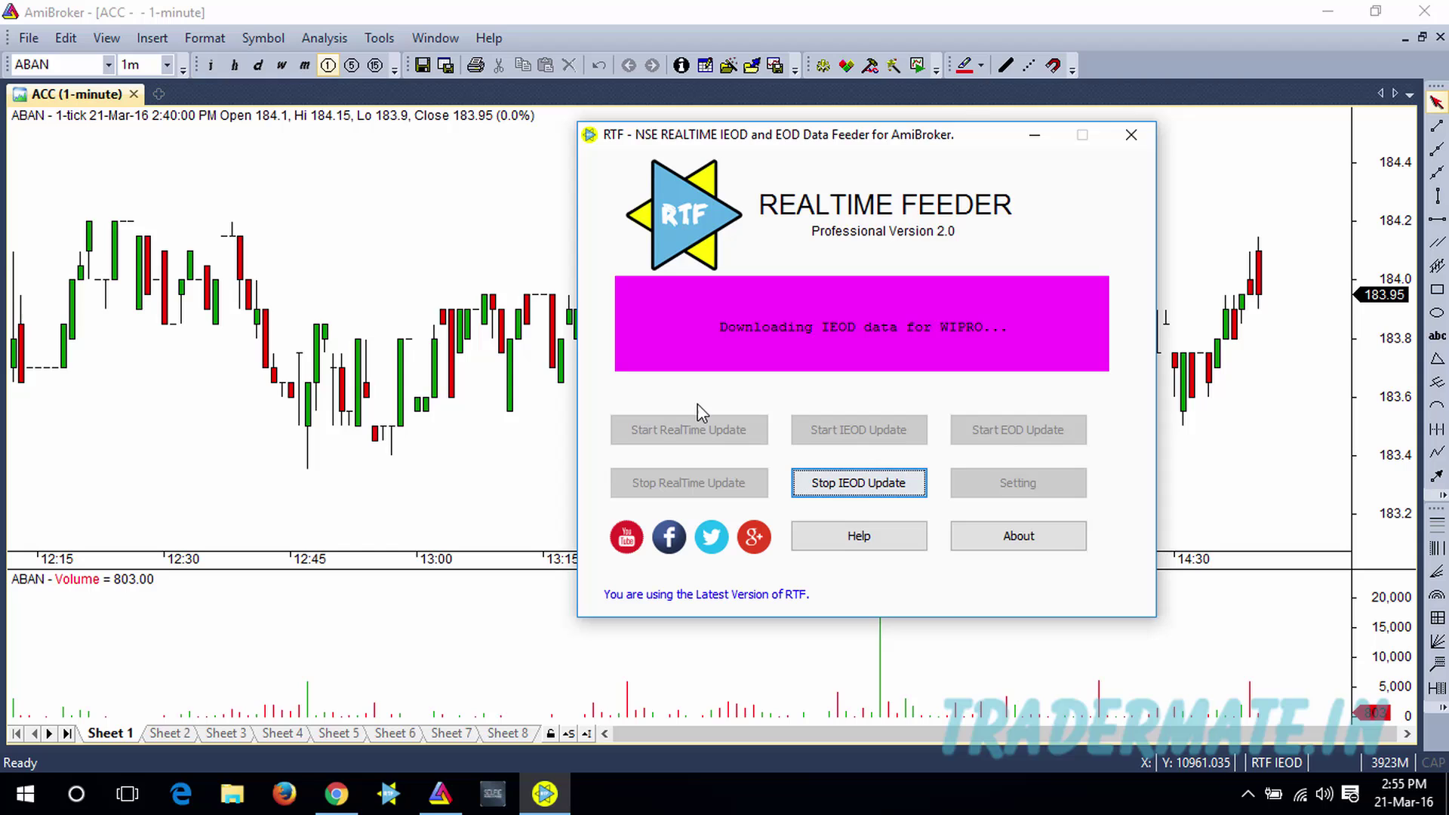
left_click_drag(870, 143, 802, 164)
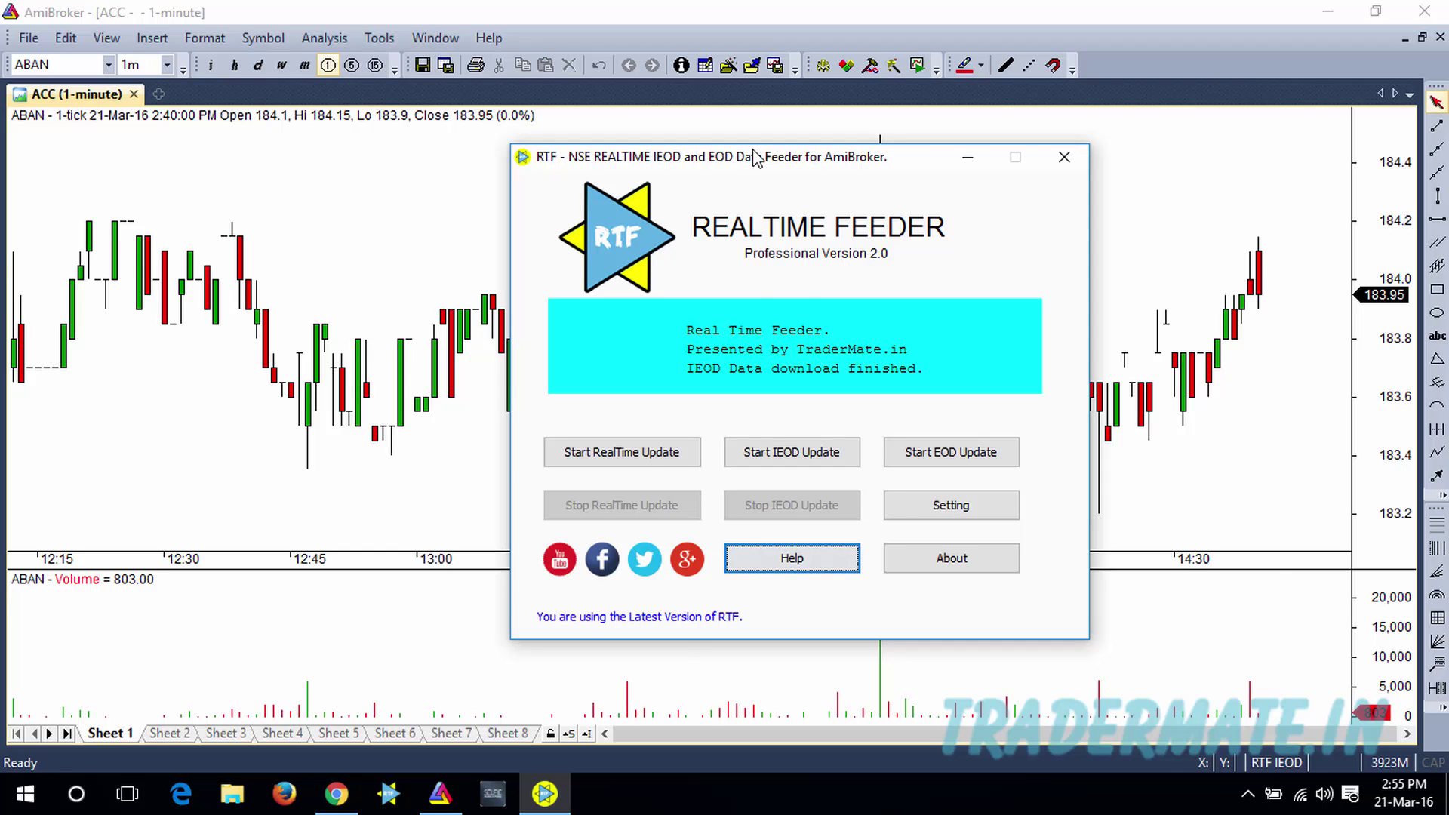
Show ITC on a daily chart in AmiBroker and bring the feeder window back to the front.
left_click_drag(755, 158, 936, 170)
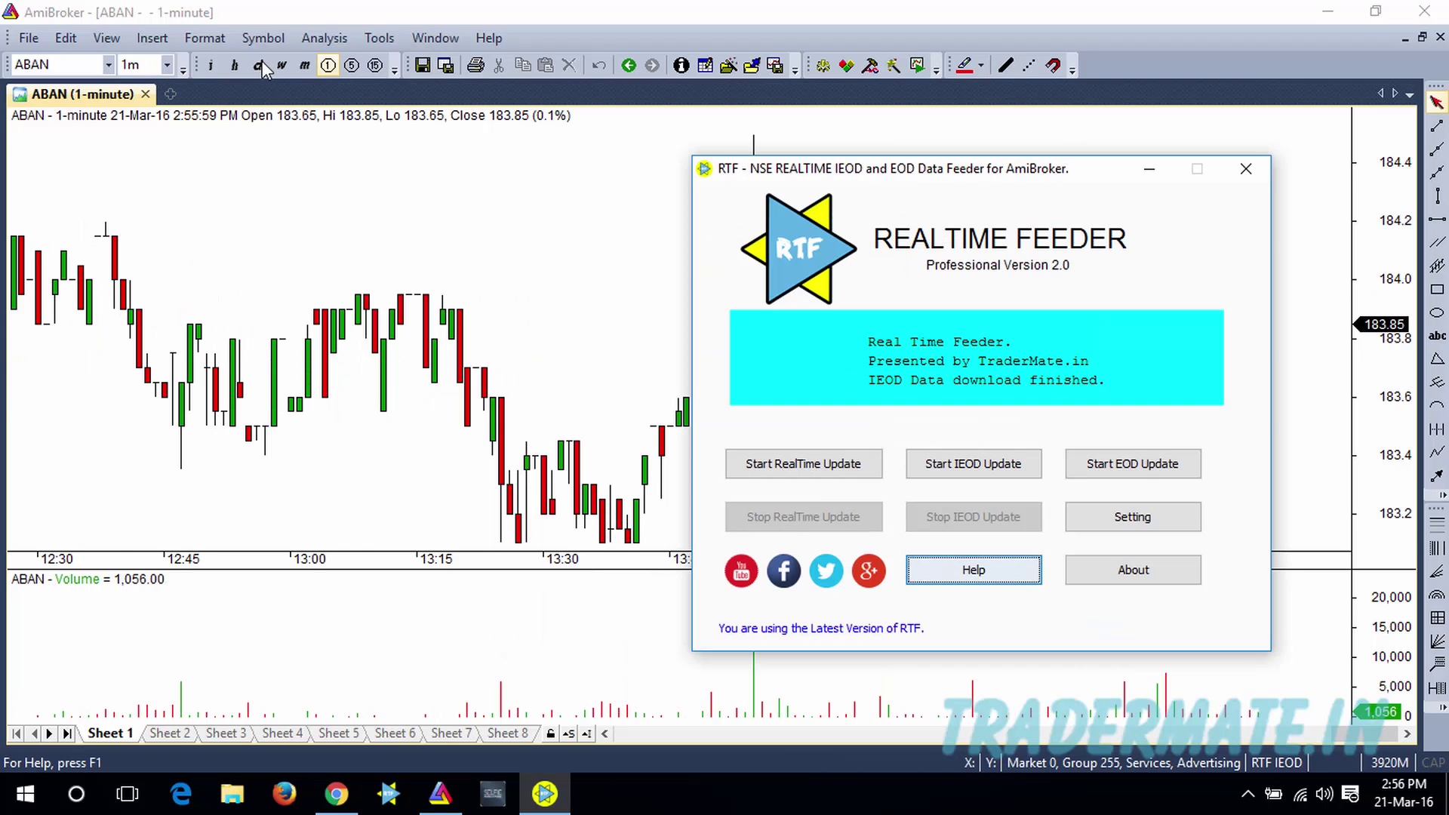
left_click(259, 65)
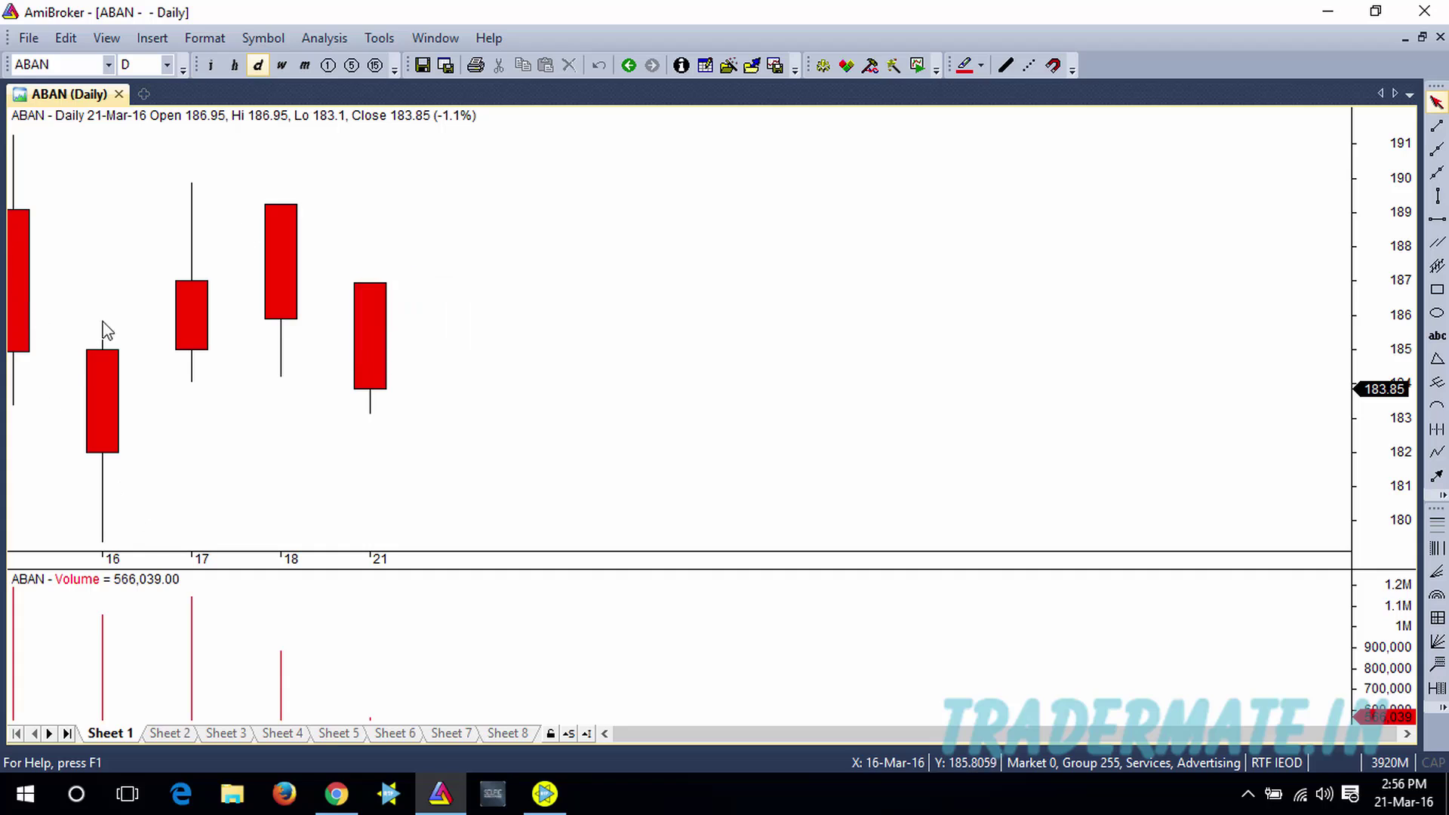
mouse_move(357, 353)
left_click(108, 65)
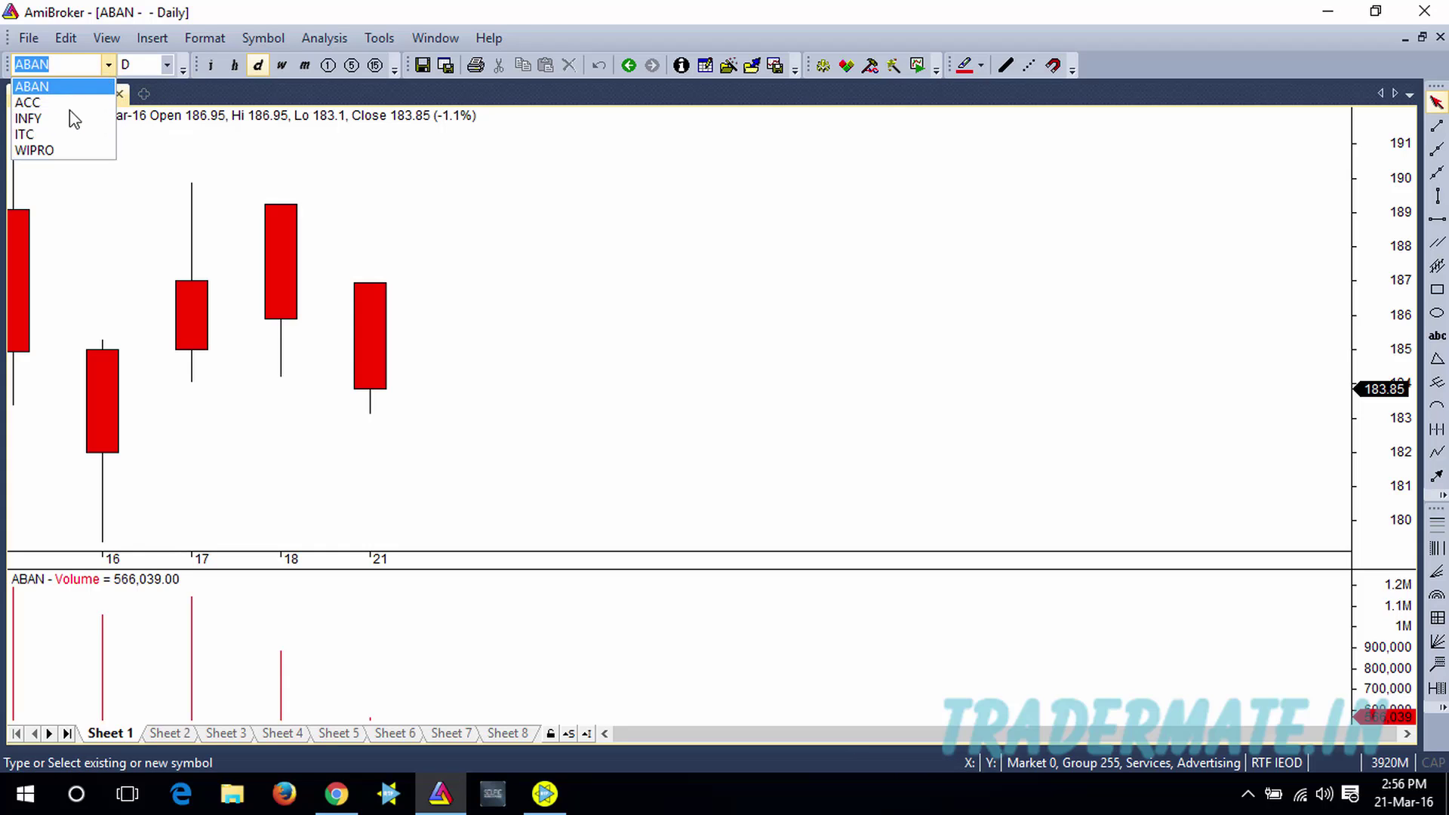
left_click(69, 133)
mouse_move(372, 215)
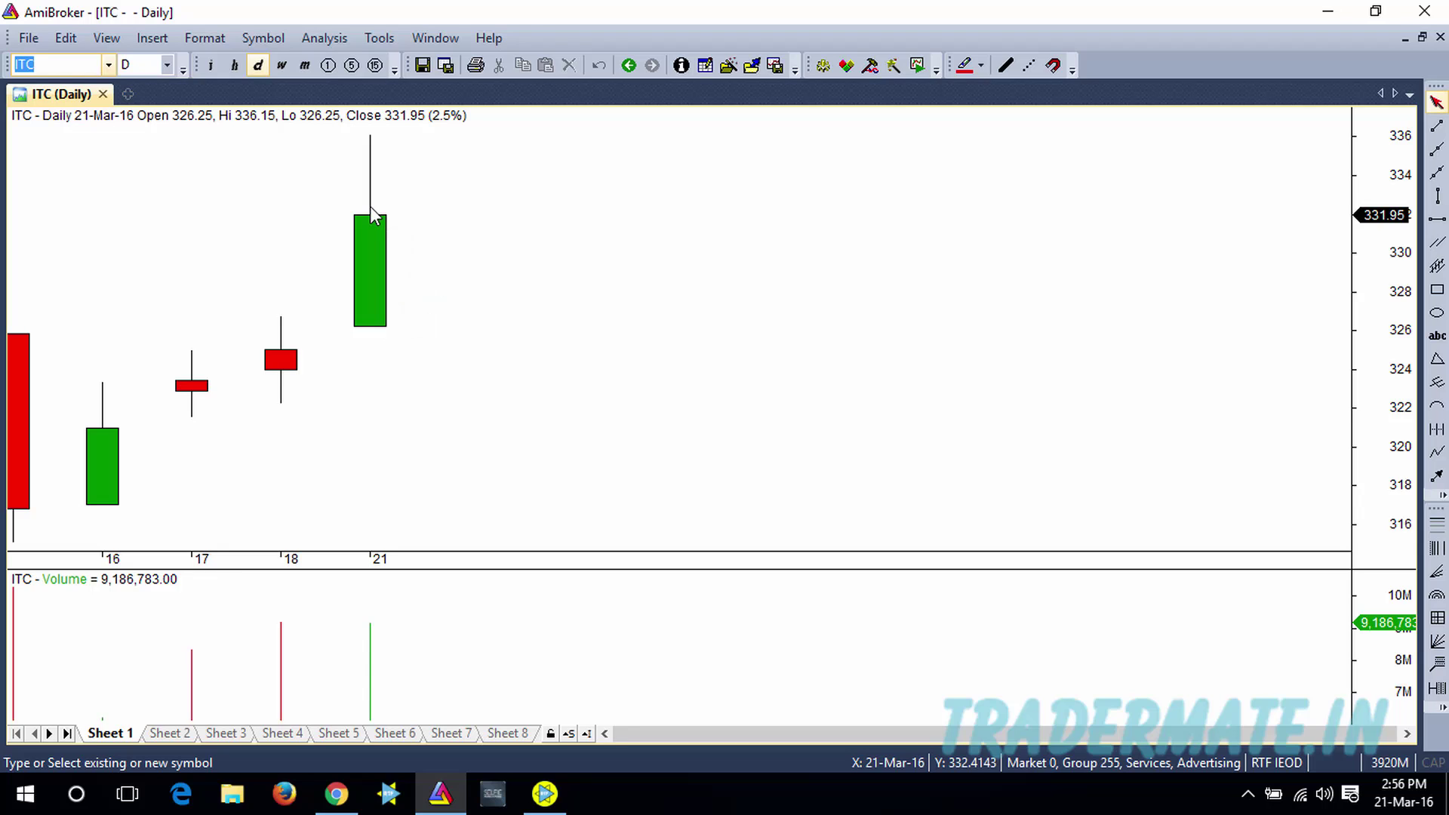
left_click(545, 793)
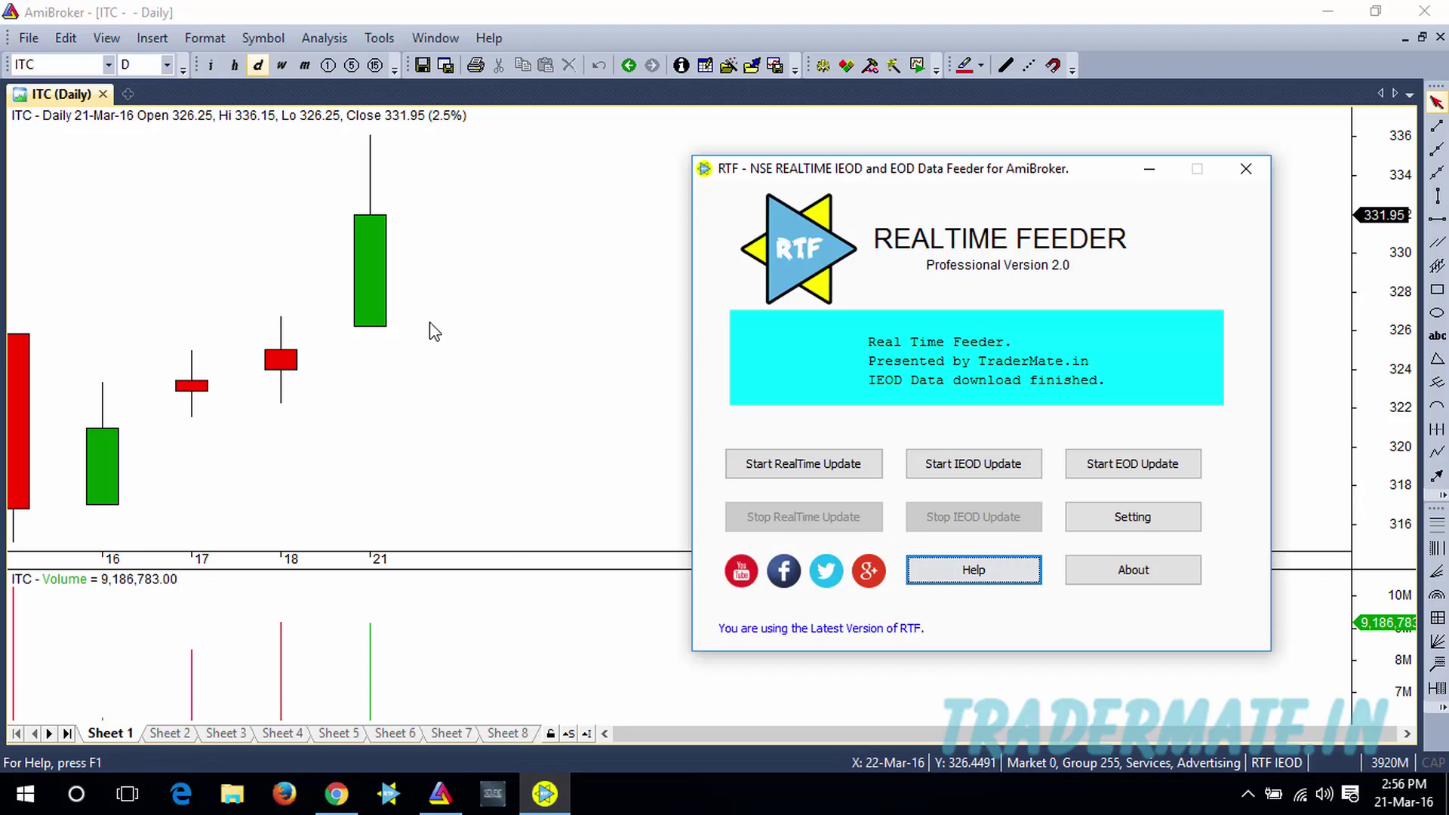